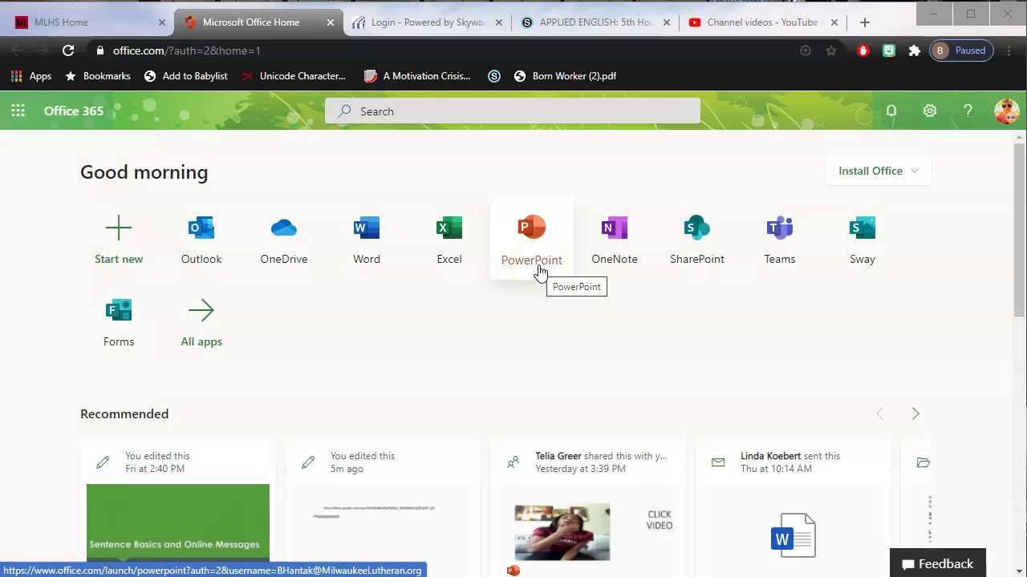
- Open Word from the Office 365 home page and create a new blank document
click(542, 277)
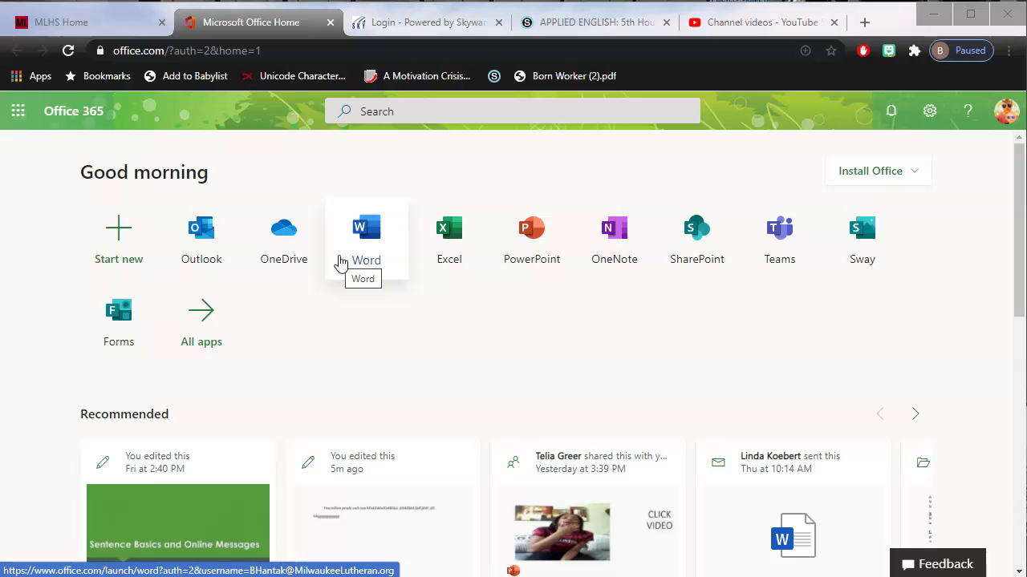
click(368, 250)
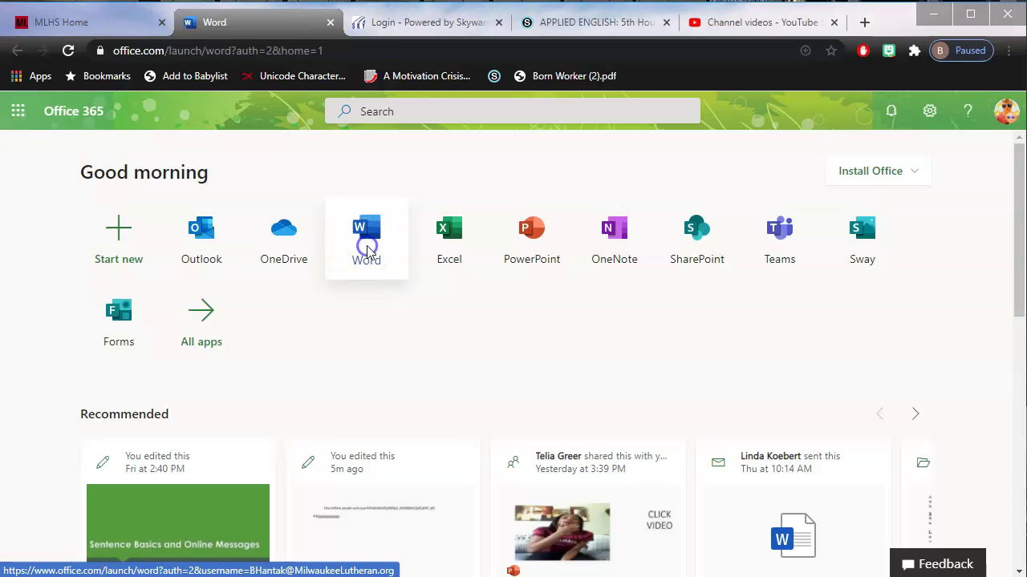
click(137, 241)
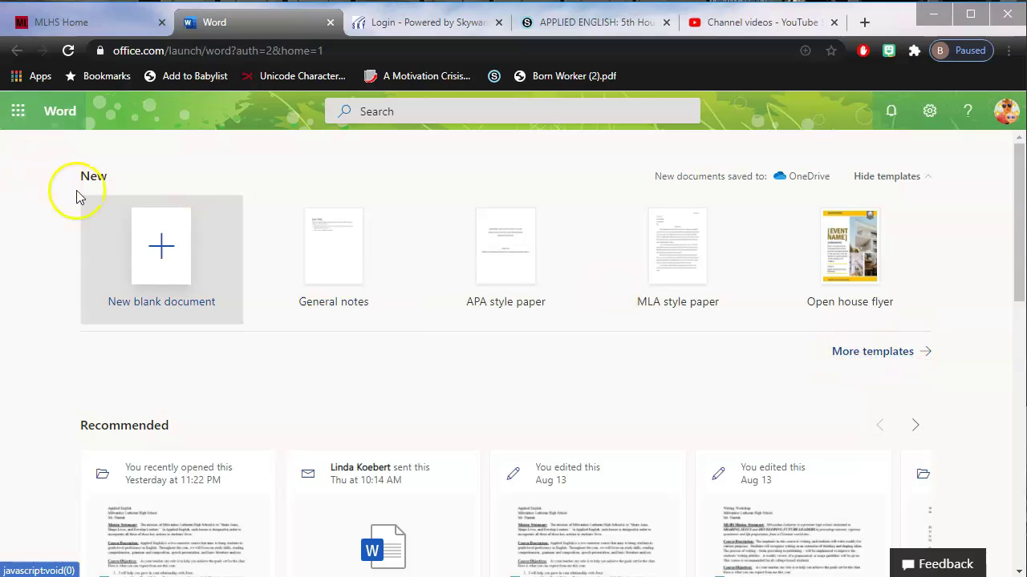
click(184, 252)
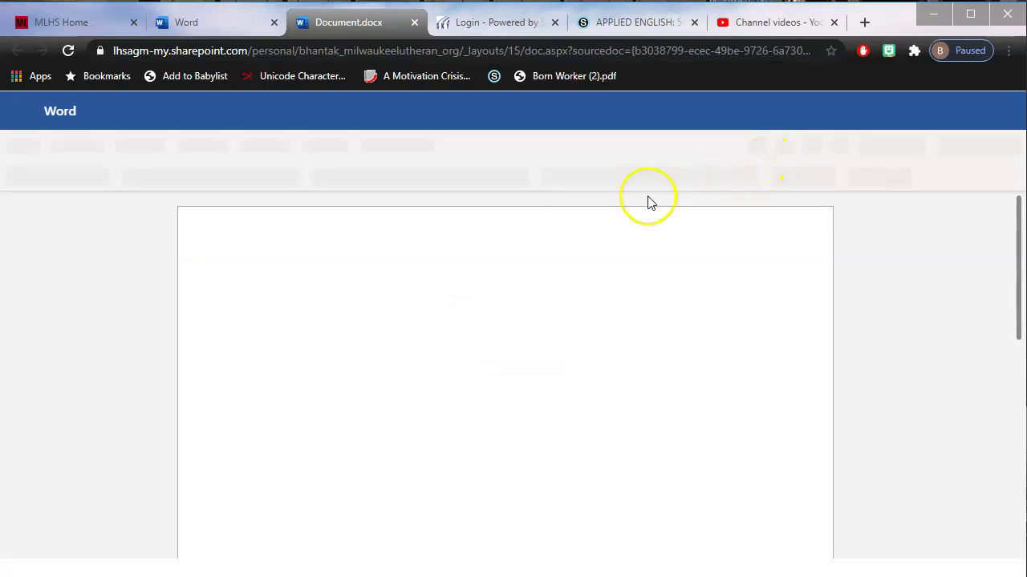
click(315, 303)
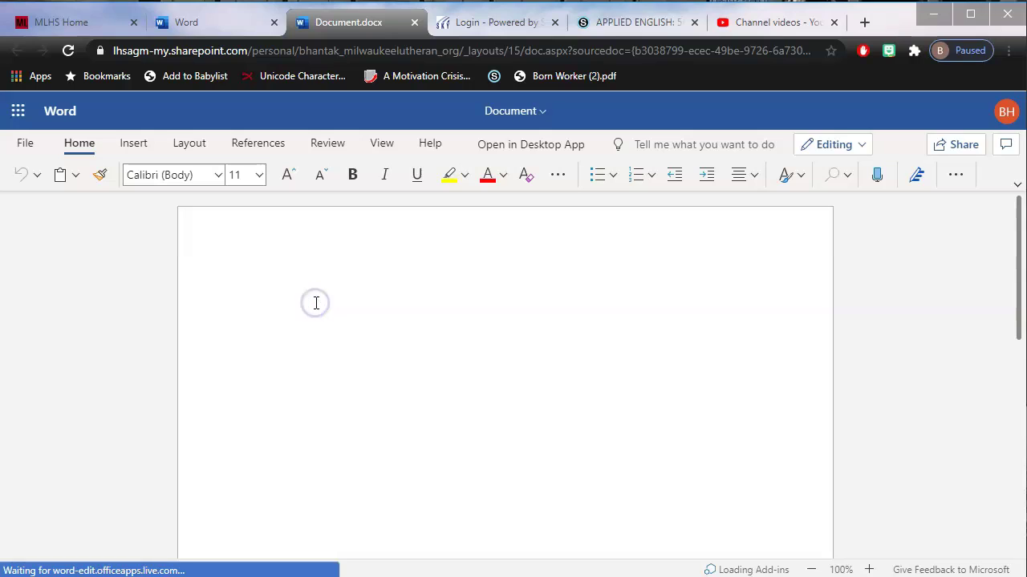
click(315, 301)
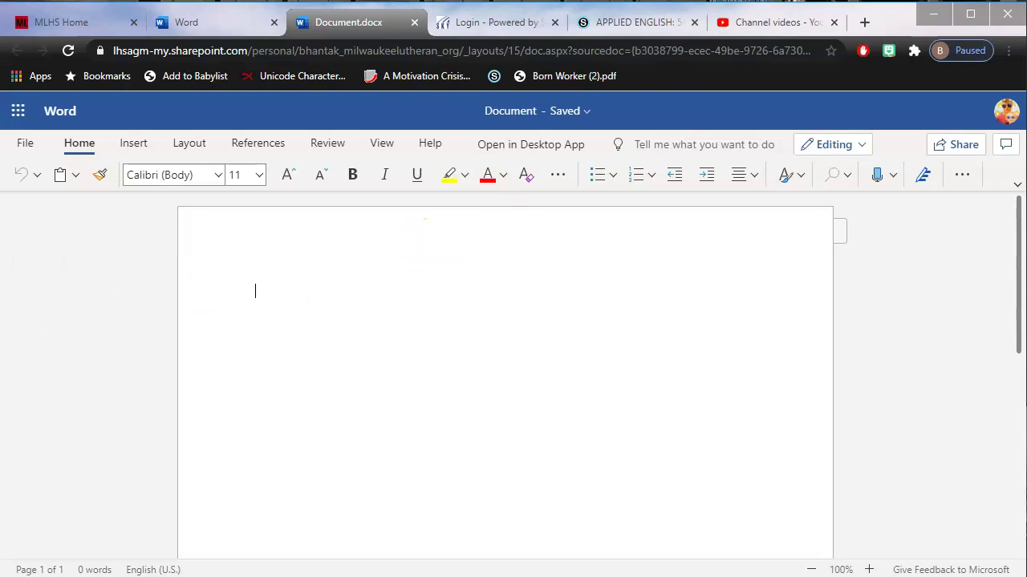
- Rename the document as Example Essay
click(539, 116)
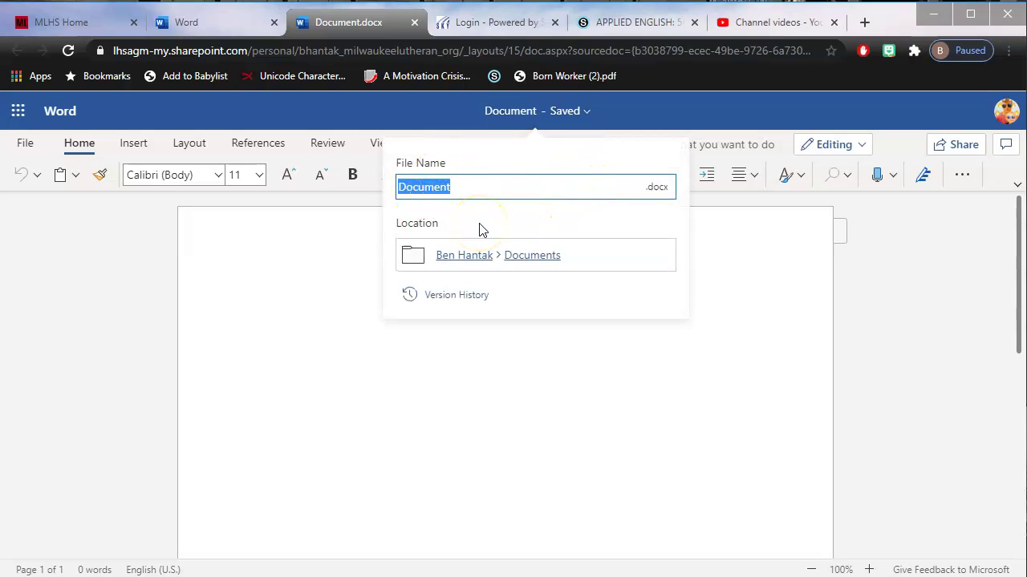
click(487, 187)
text(Example Essay)
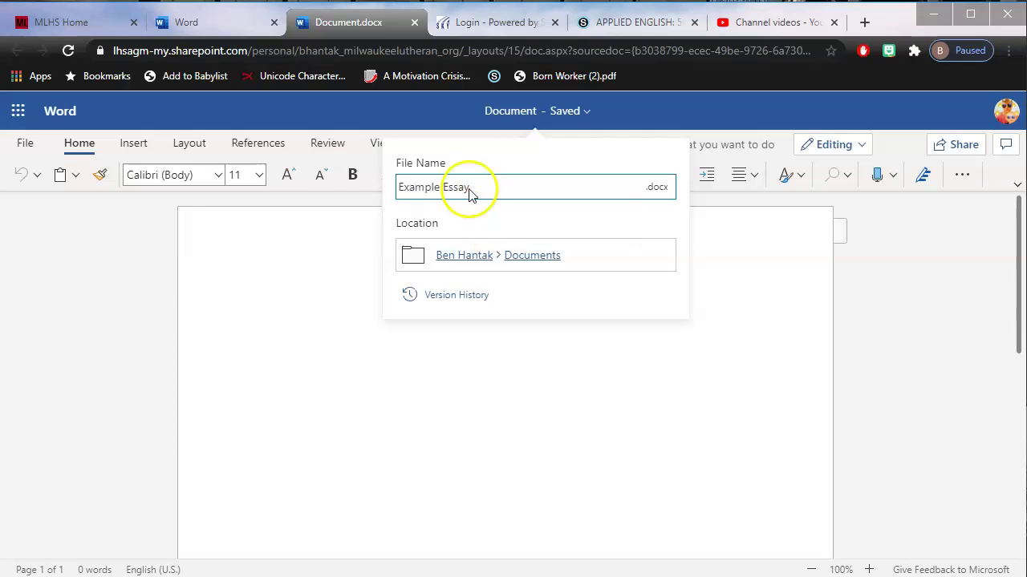
click(738, 231)
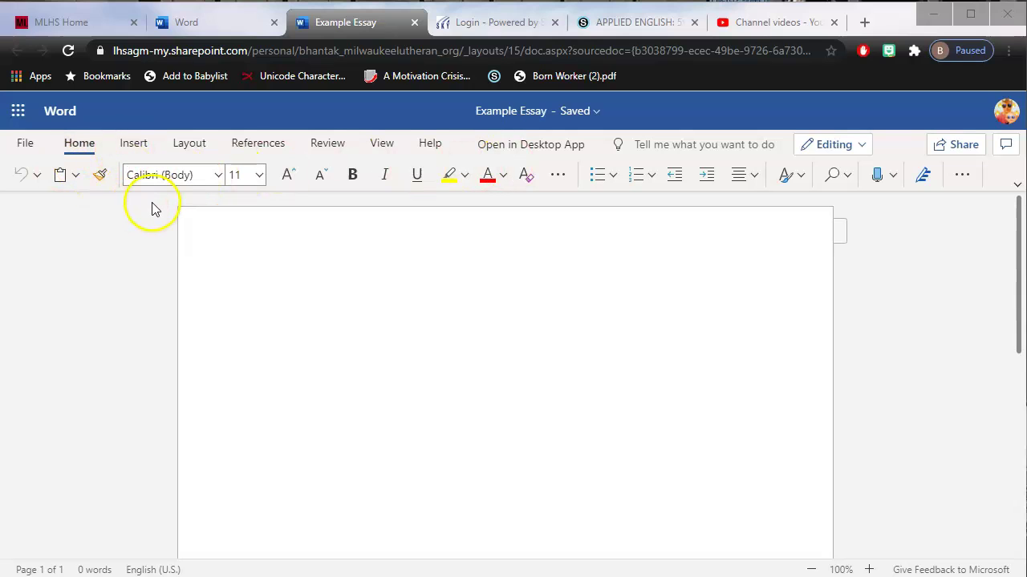
- Set the document font to Times New Roman at size 12
click(217, 178)
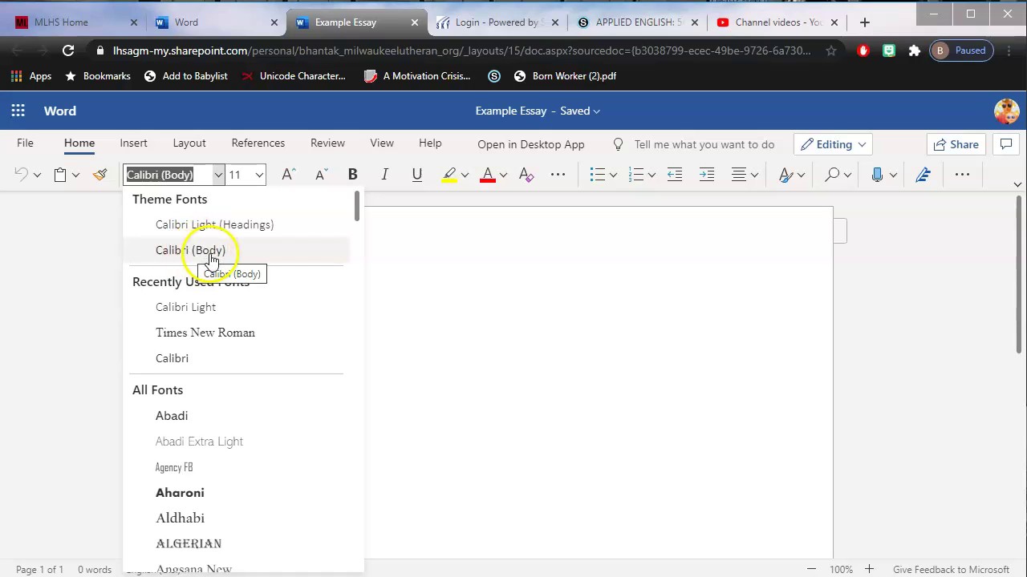
click(248, 335)
click(259, 175)
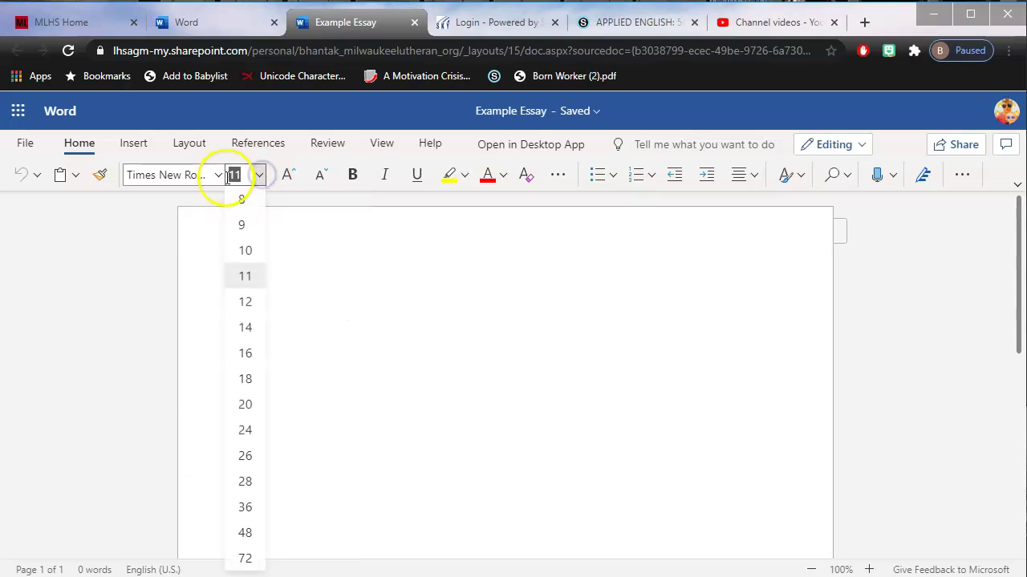
click(245, 302)
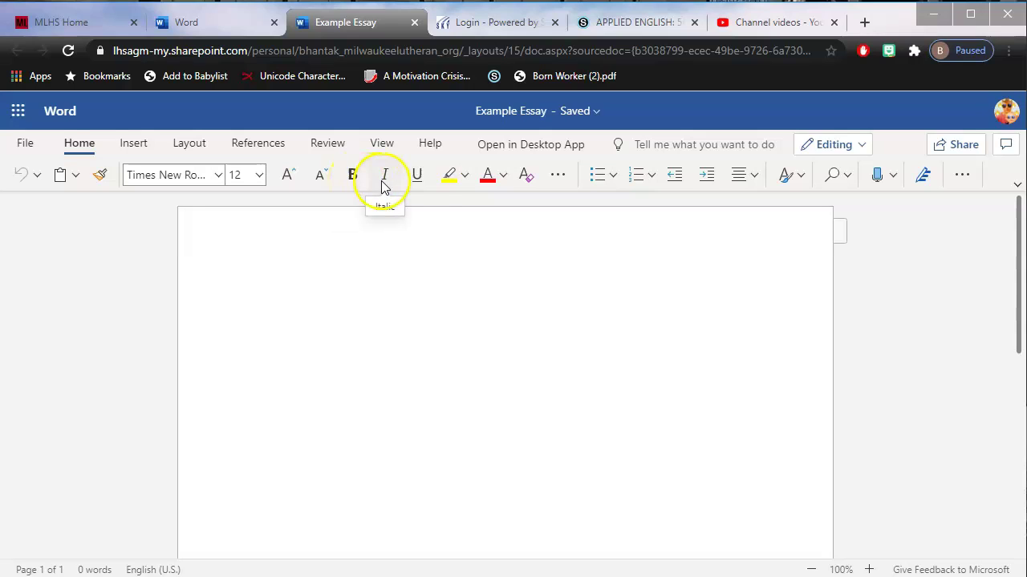
click(557, 174)
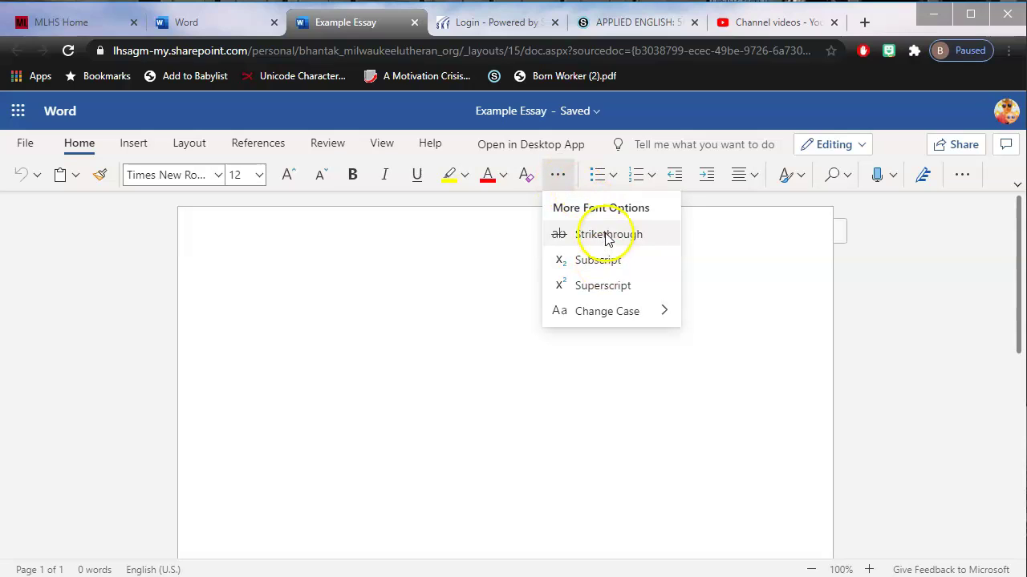
click(559, 177)
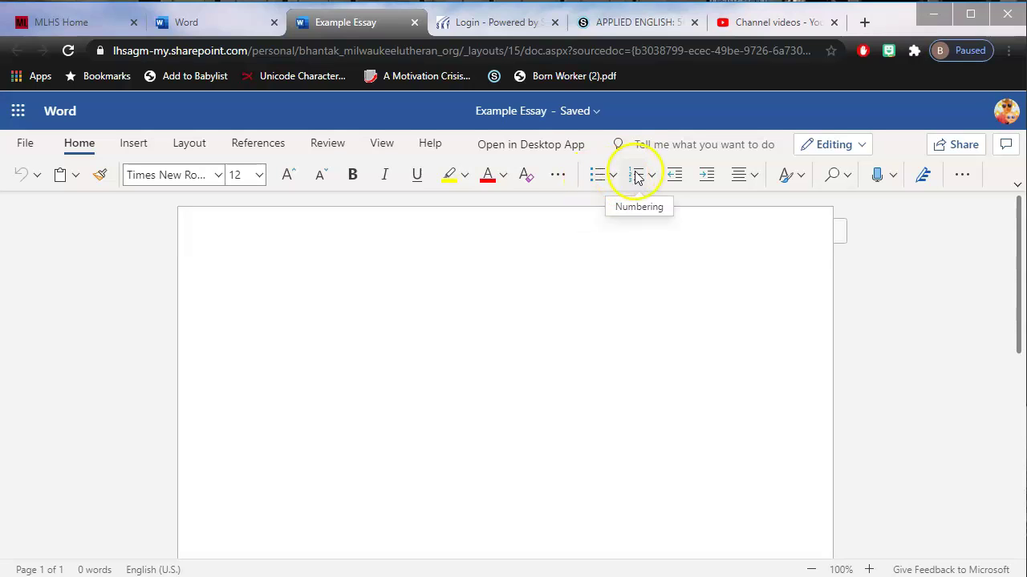
- Add the centred heading "Creative Title" on the first line and left-align the new line below it
click(747, 181)
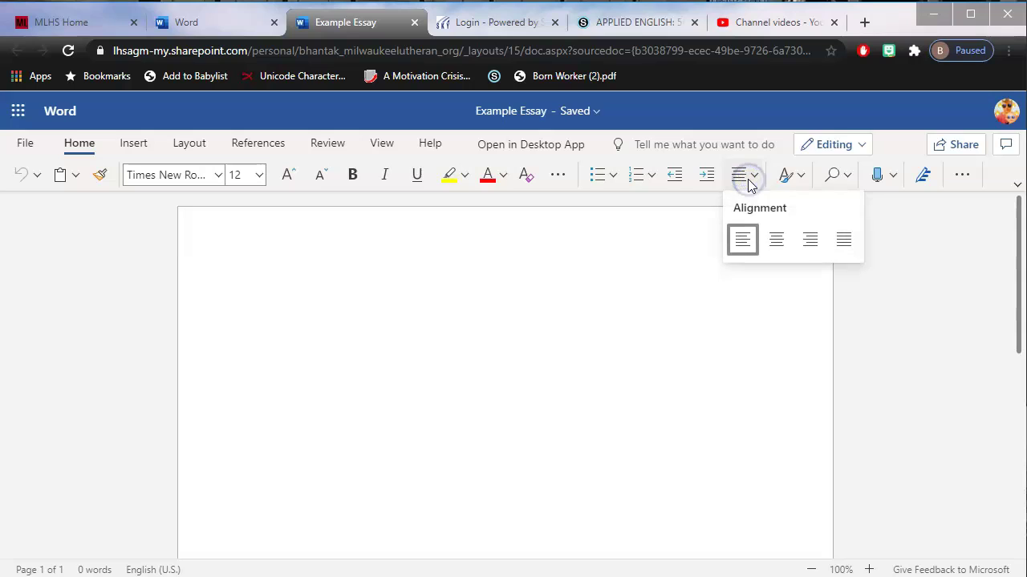
click(776, 242)
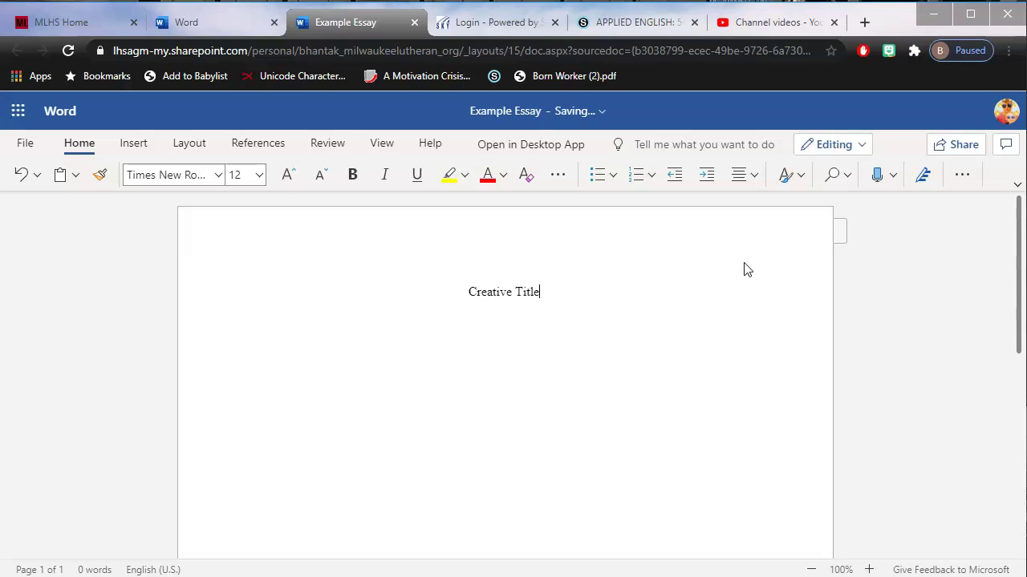
click(738, 174)
click(753, 237)
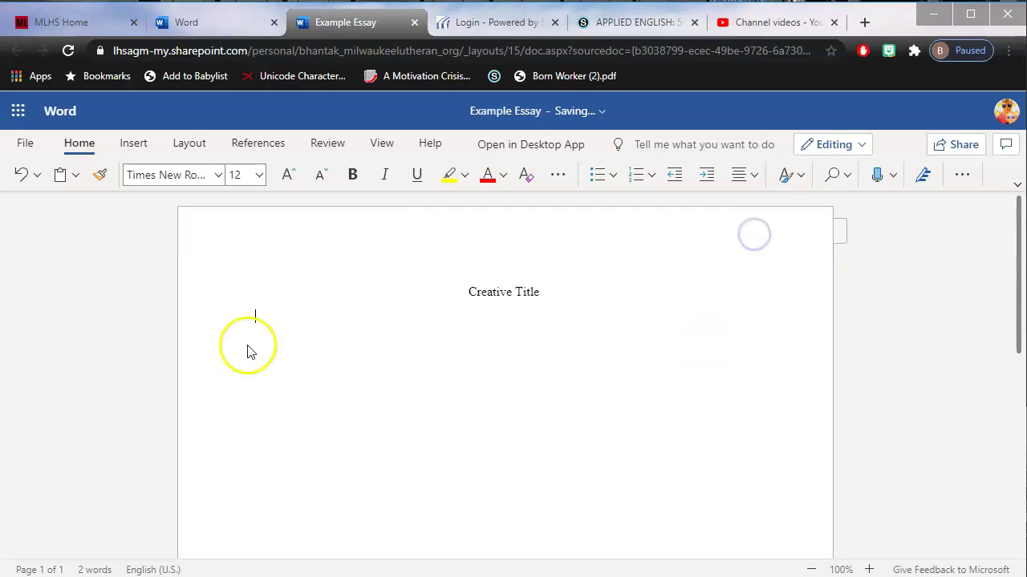
- Set line spacing to 2 below the title and enter an indented paragraph of filler text running onto a second line
click(958, 174)
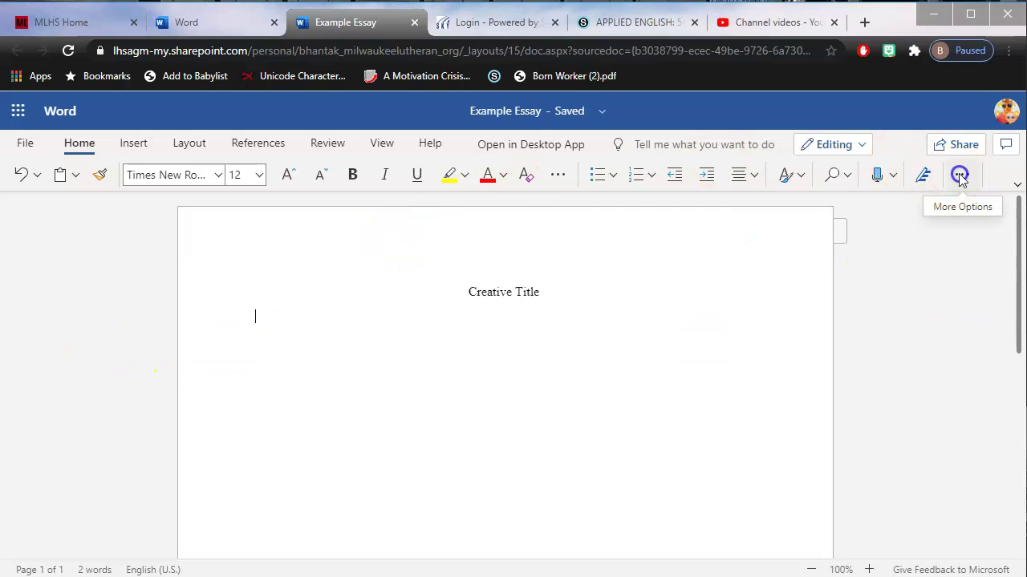
click(942, 234)
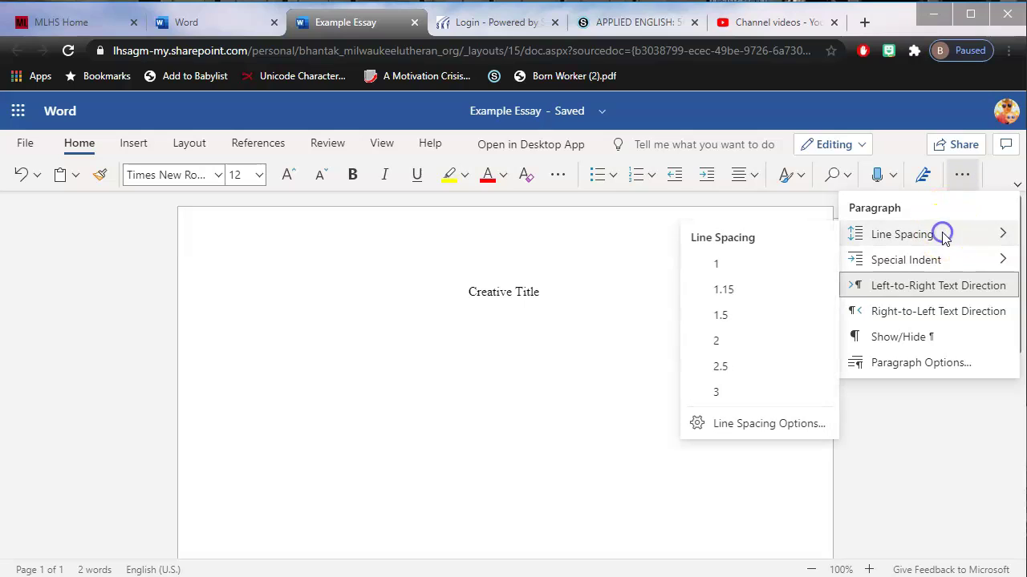
click(716, 340)
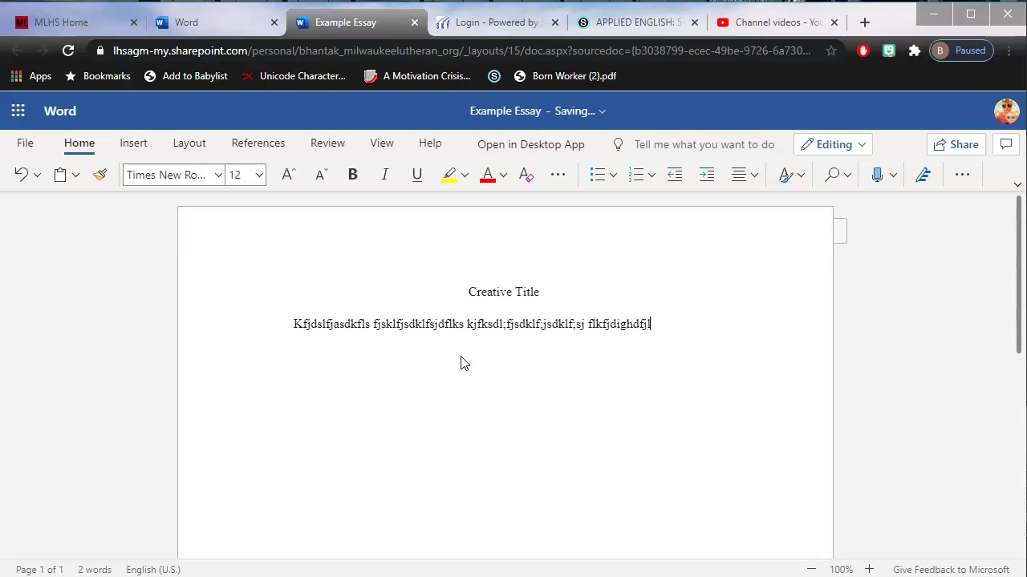
text(s;fjsklfjsk)
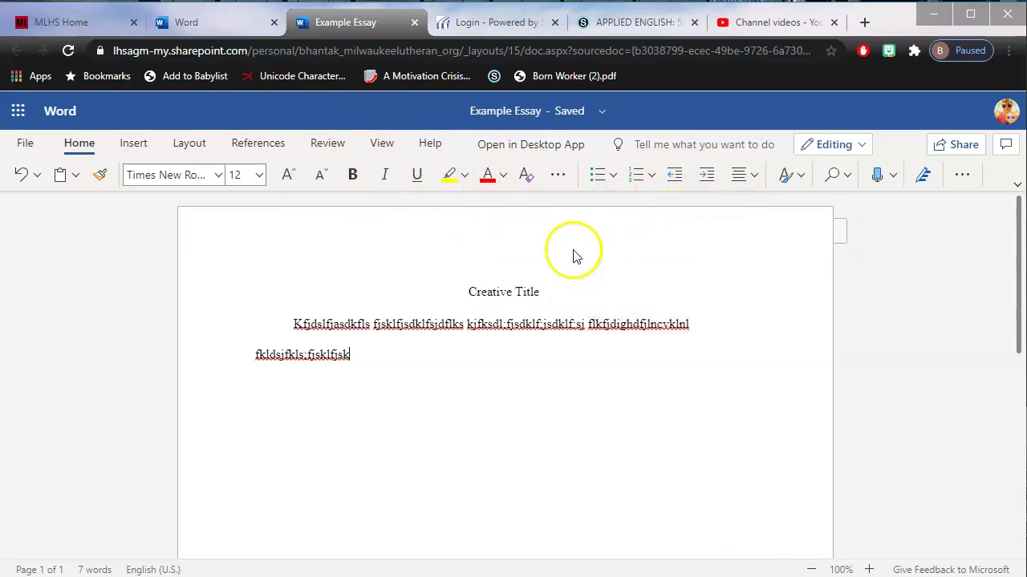
- Attach the comment "What does this word mean?" to the last word of the filler paragraph and post it
click(128, 145)
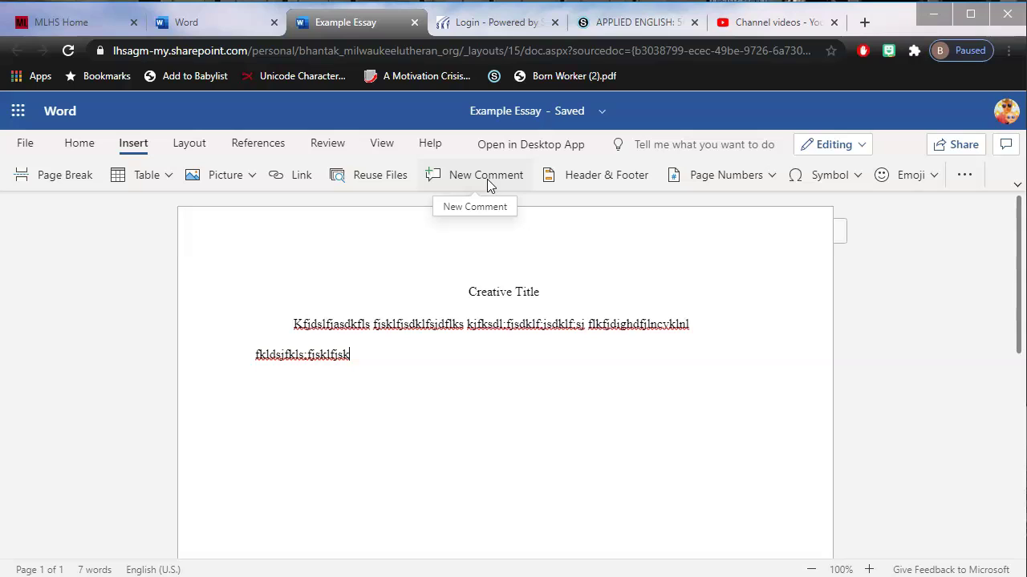
click(352, 350)
right_click(270, 355)
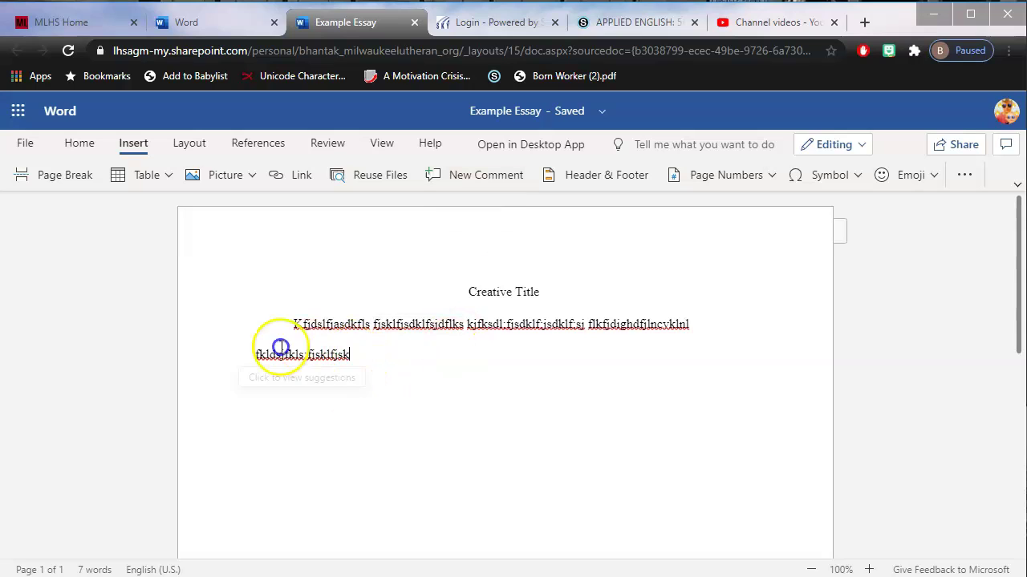
click(358, 353)
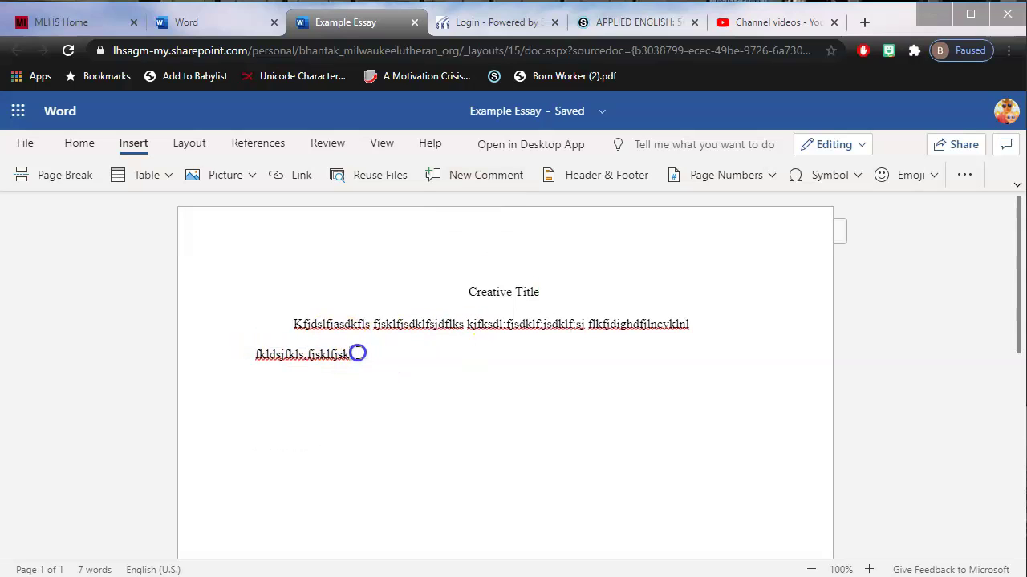
drag(353, 356, 255, 351)
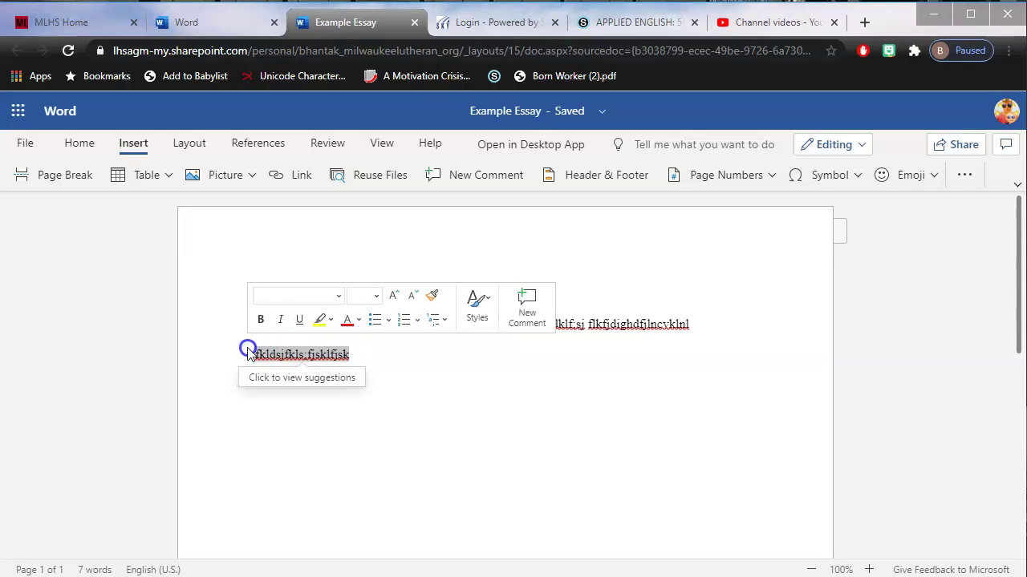
click(483, 176)
click(896, 302)
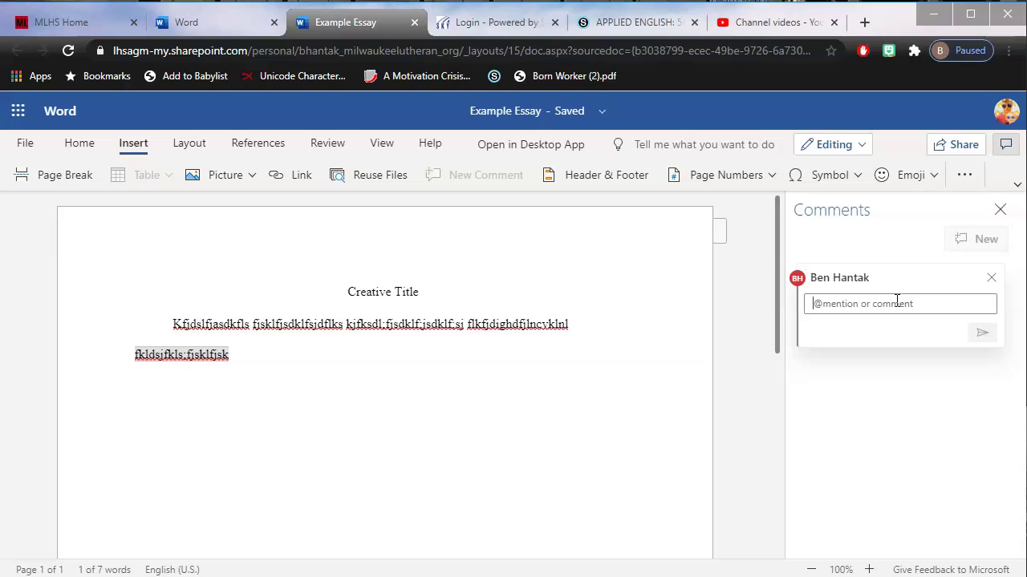
text(What does this w)
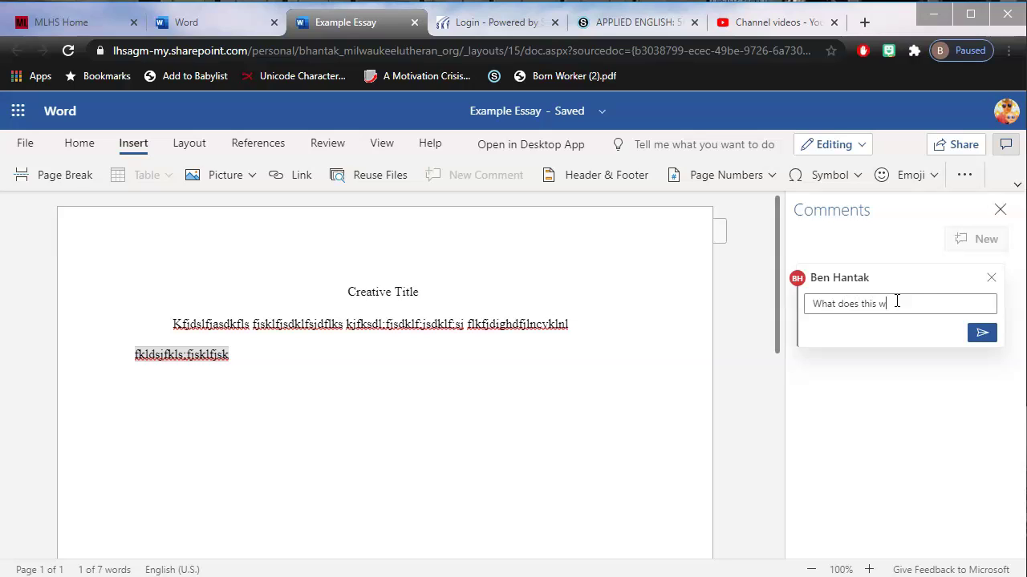
text(ord mean?)
click(981, 332)
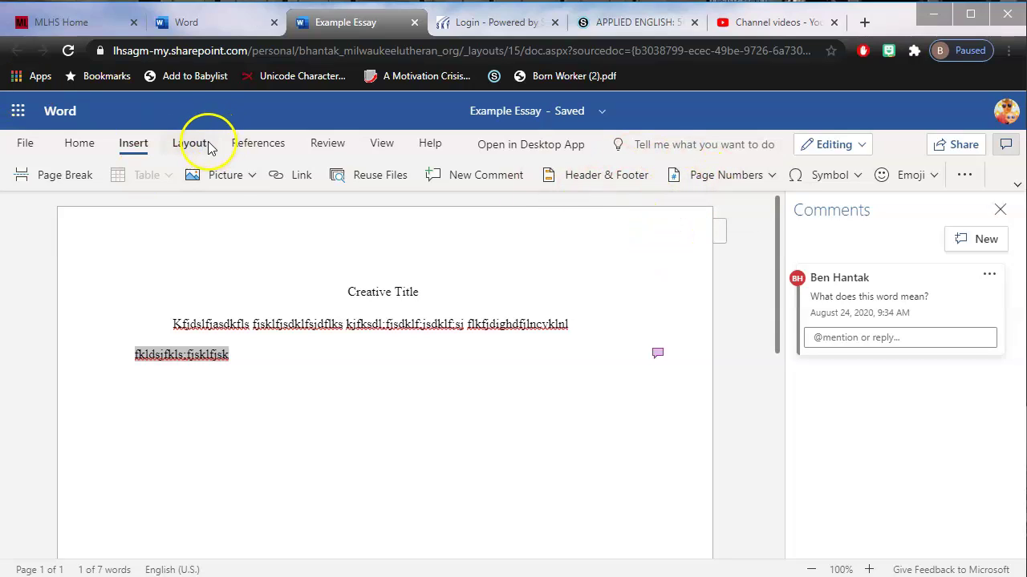
- Toggle the display of comments, leaving the comments list hidden
click(335, 147)
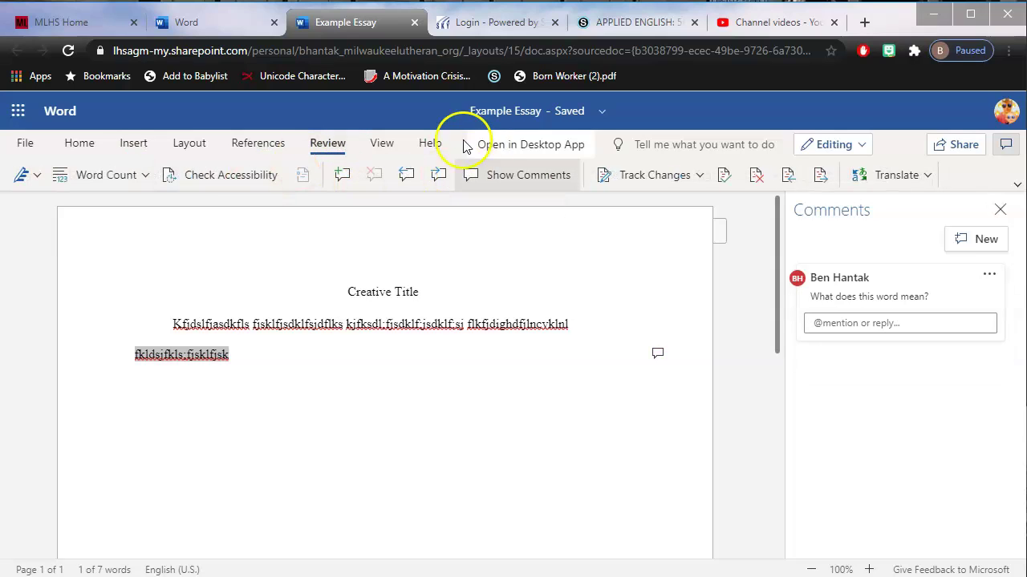
click(525, 178)
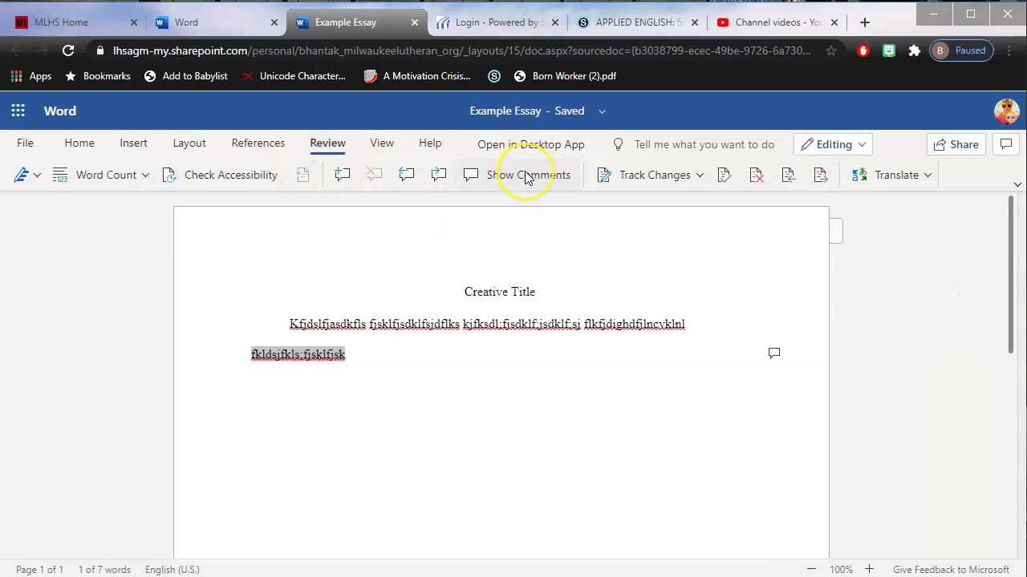
click(526, 178)
click(525, 178)
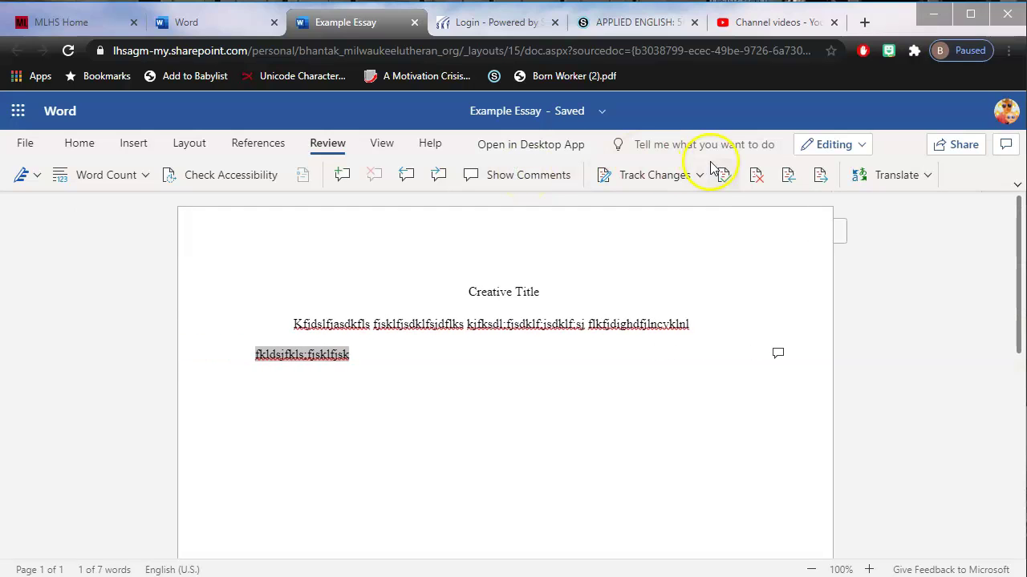
click(430, 144)
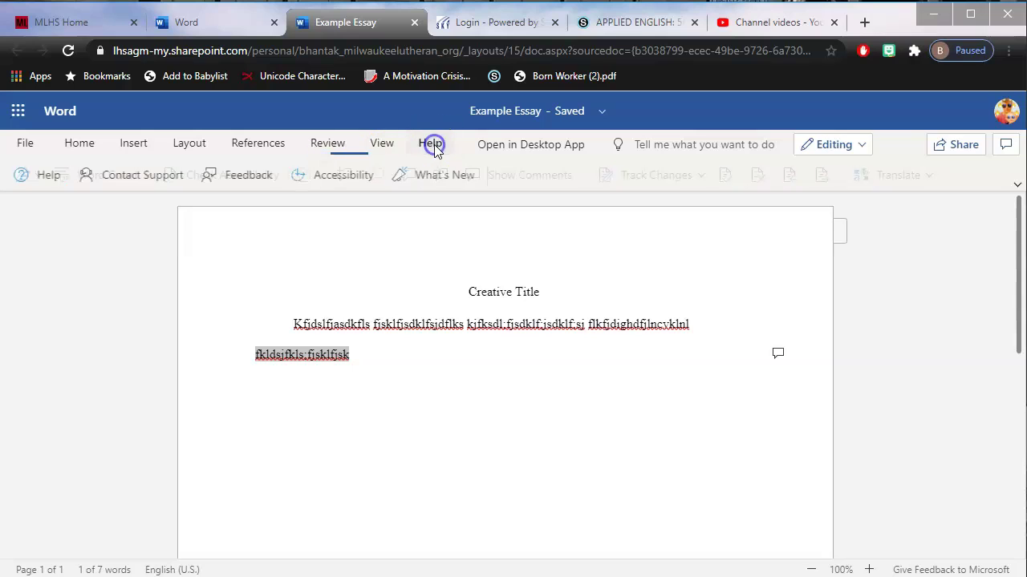
click(335, 146)
click(35, 177)
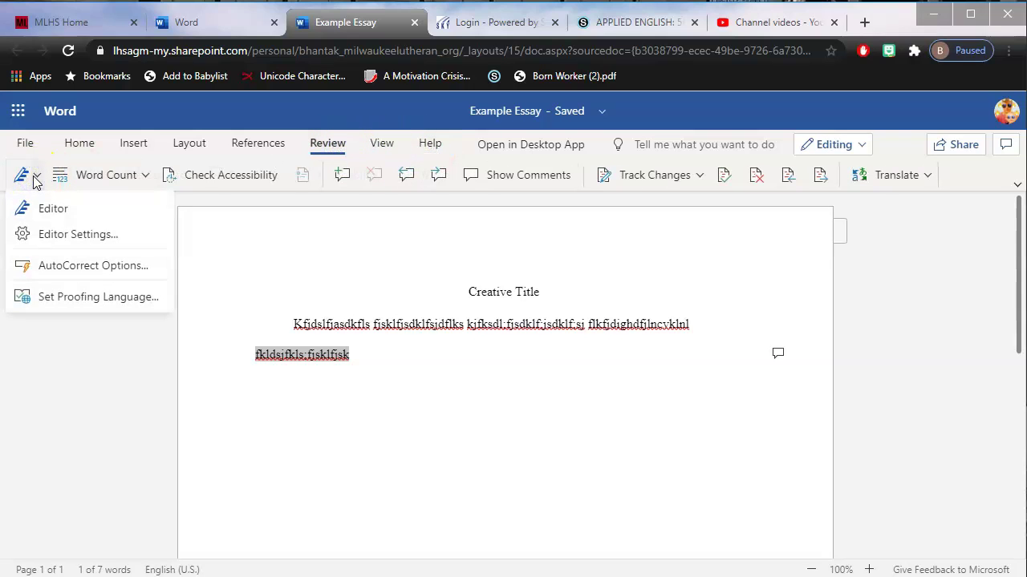
click(88, 265)
click(35, 175)
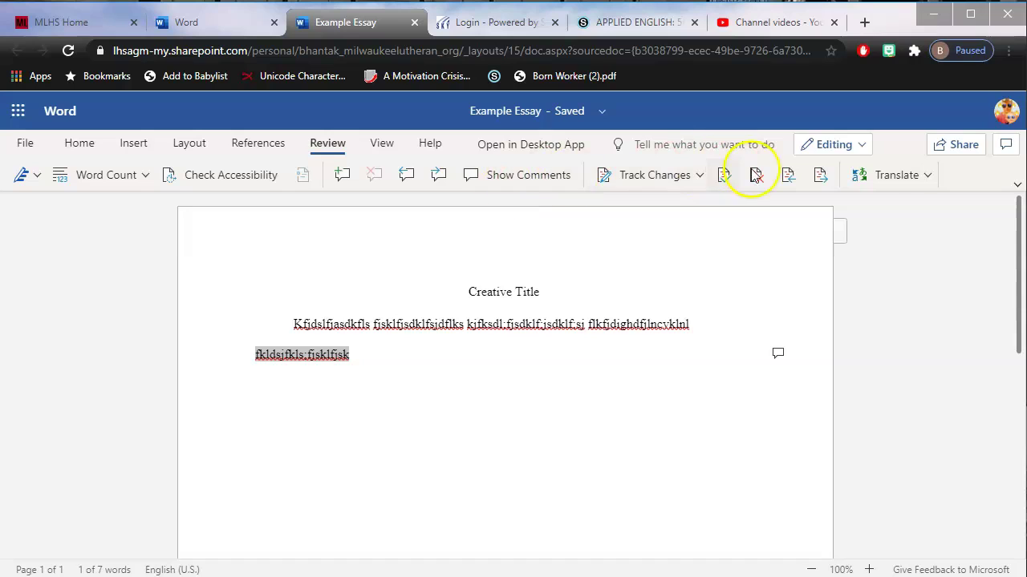
click(374, 148)
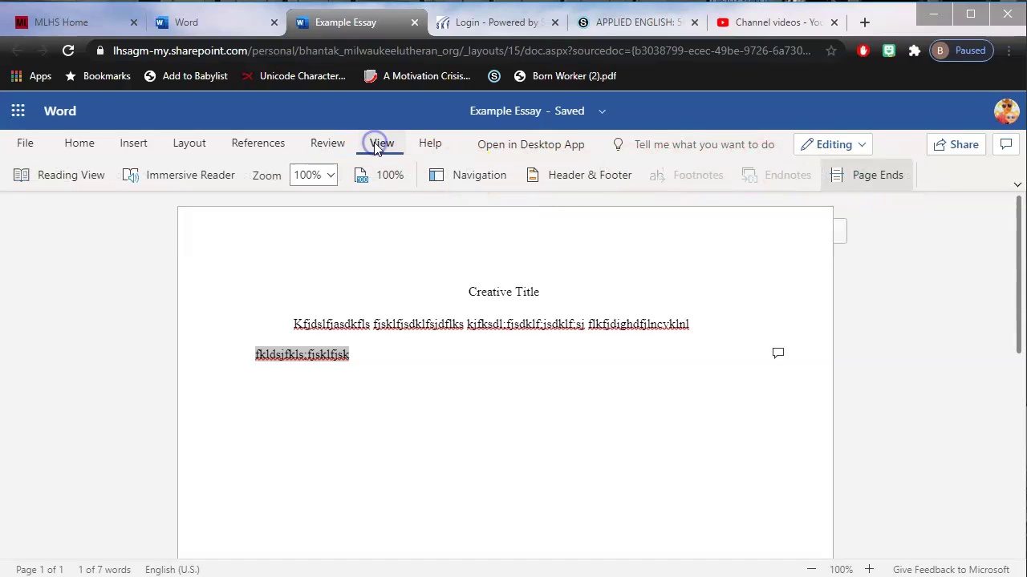
- Preview the essay in Reading View and return to editing it in the browser
click(44, 180)
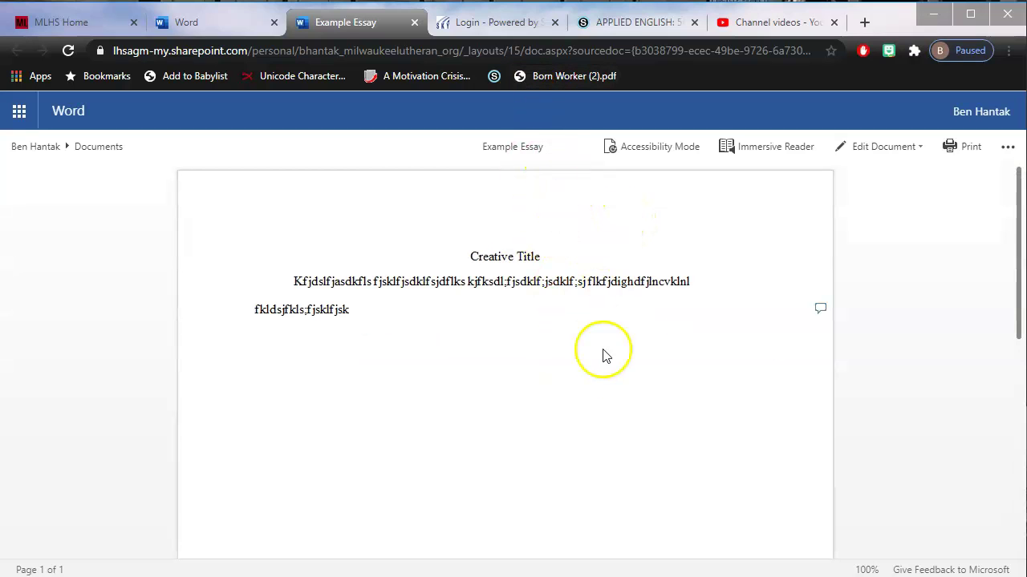
click(882, 146)
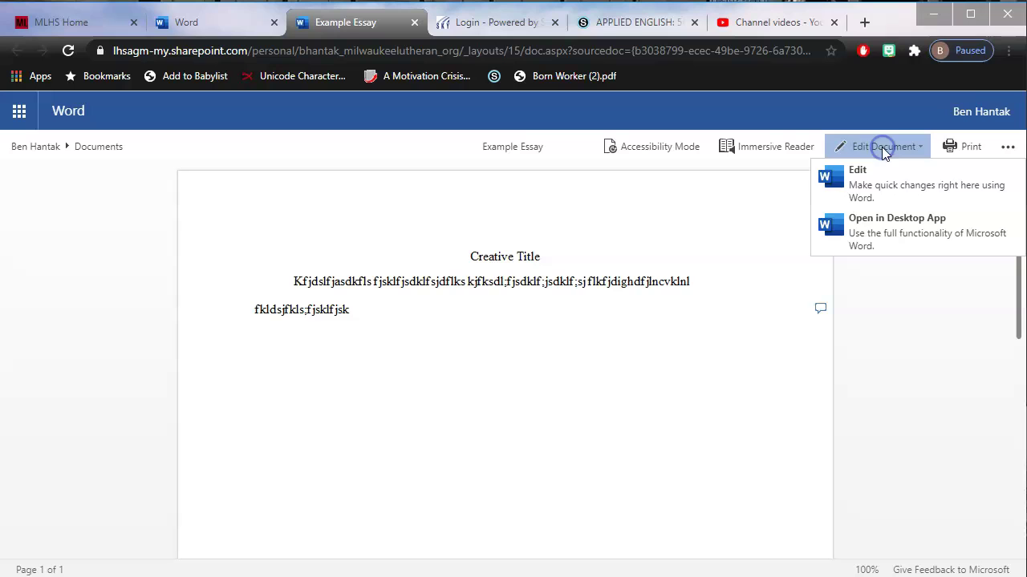
click(889, 191)
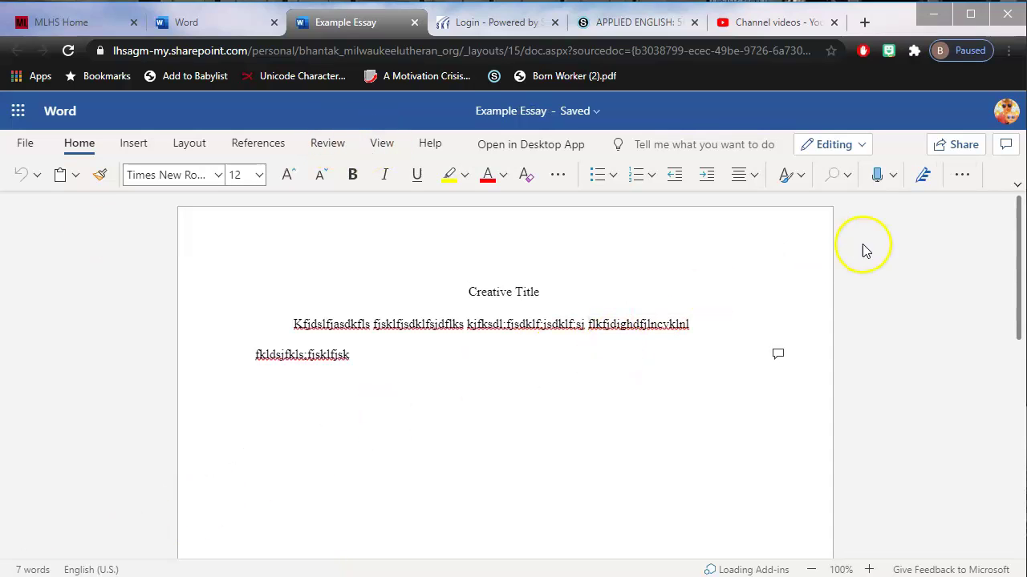
click(768, 292)
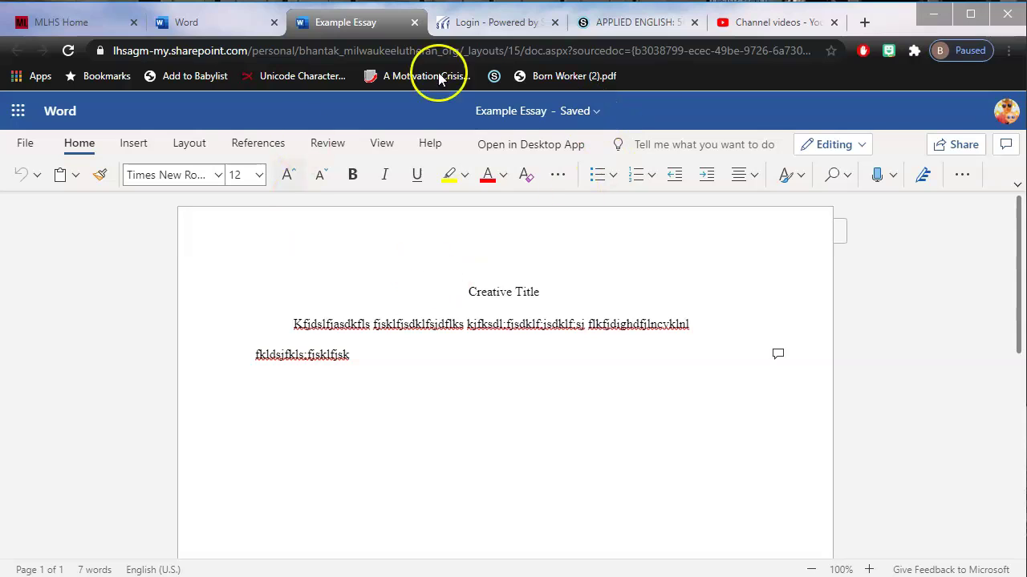
click(18, 112)
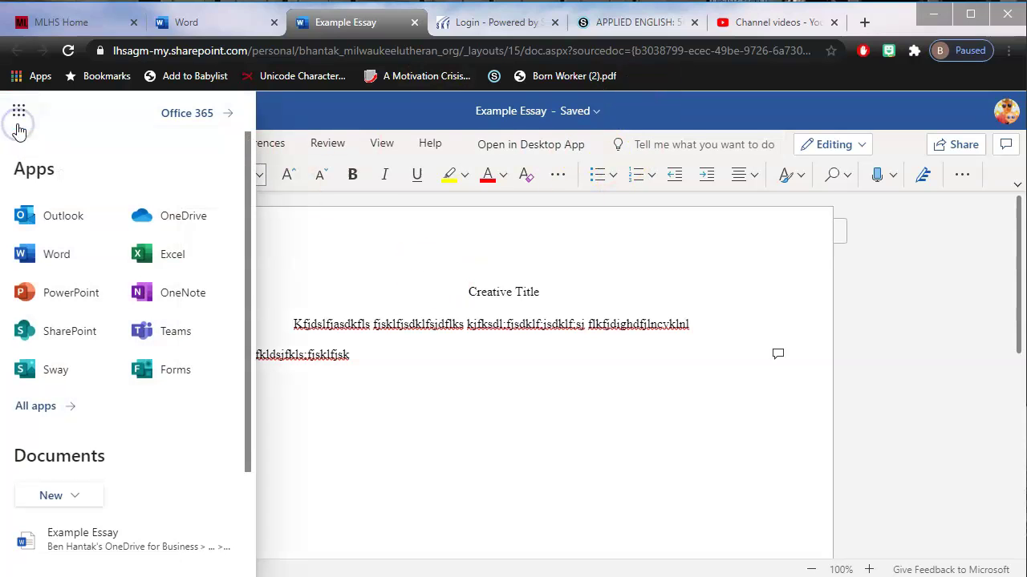
click(814, 118)
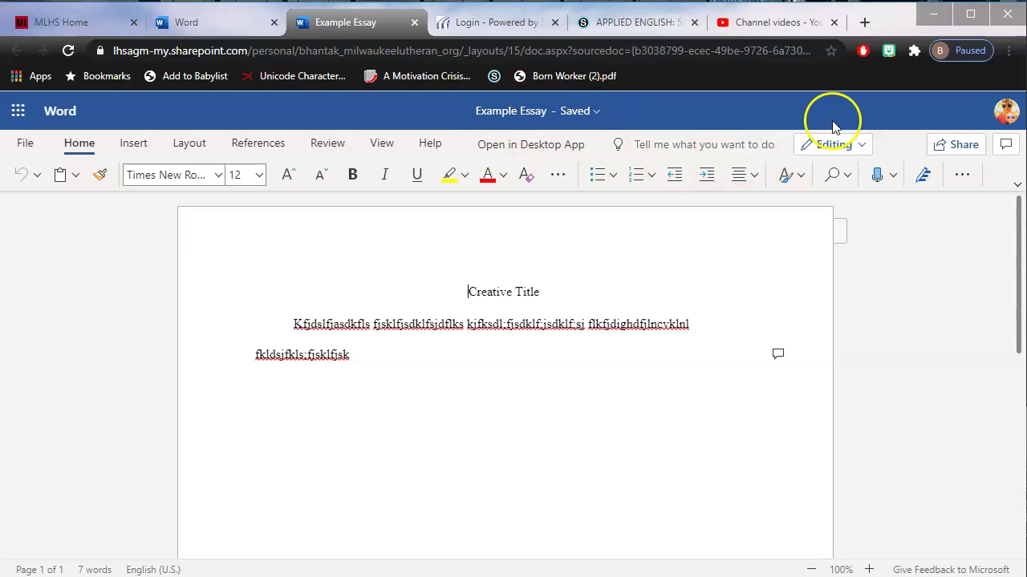
- Start sharing the essay by link and add two colleagues from the directory suggestions as recipients
click(963, 148)
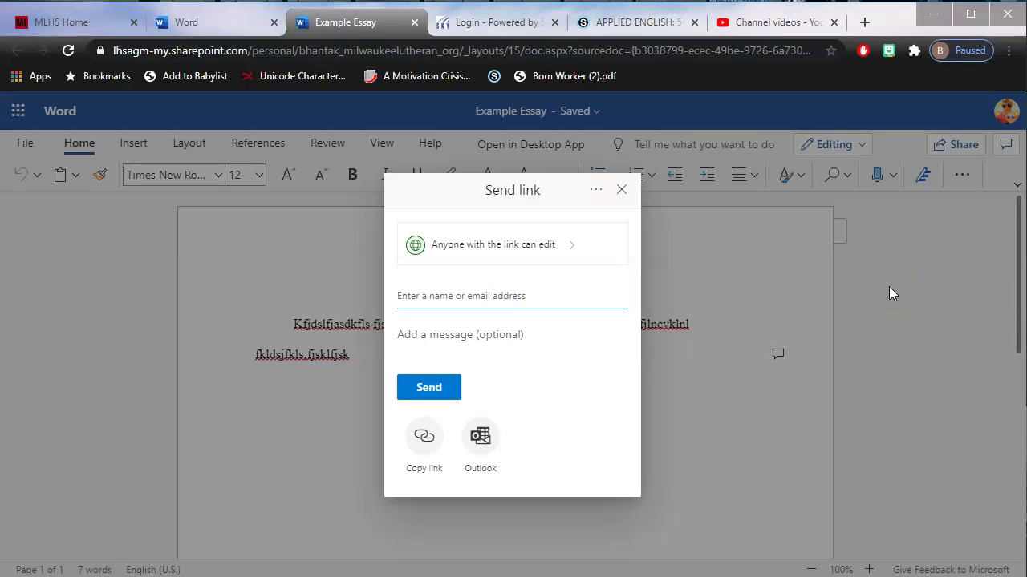
text(Schlie)
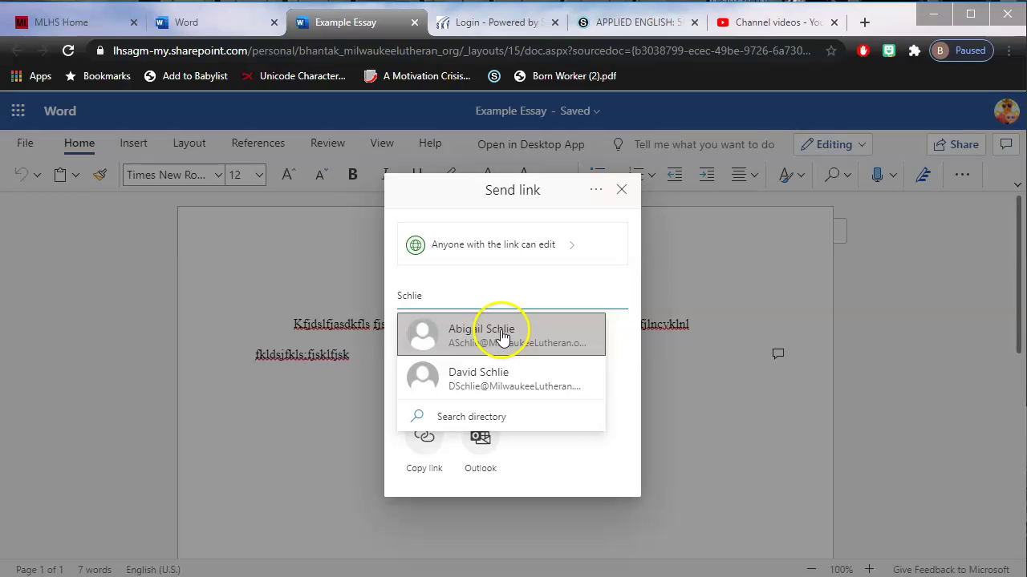
click(555, 334)
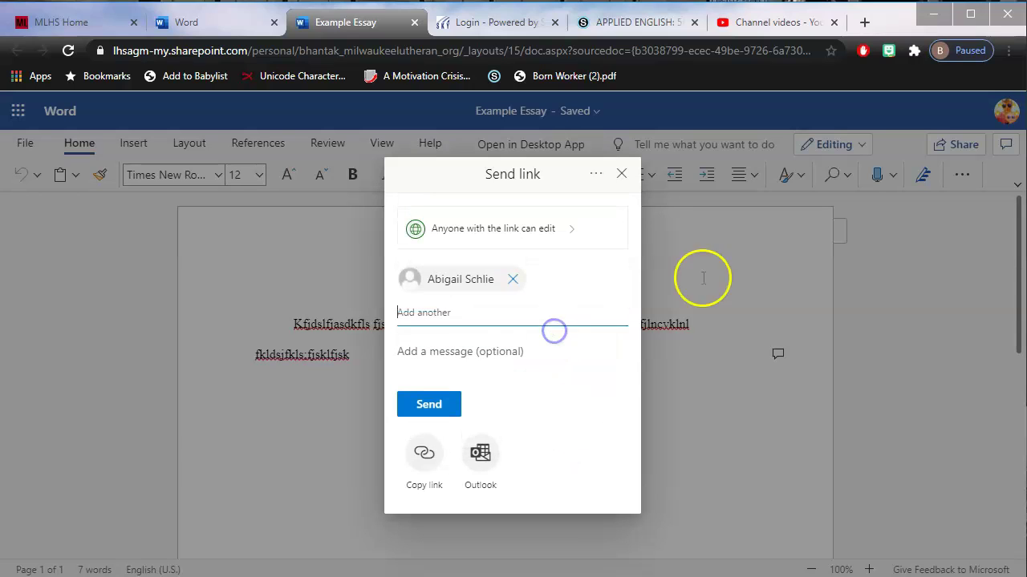
click(521, 312)
text(Lasley)
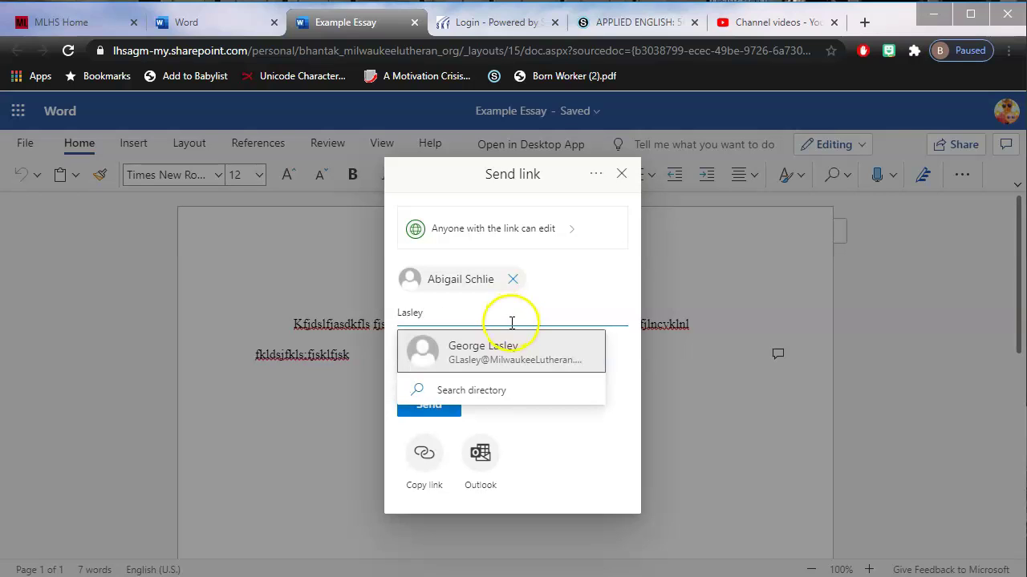
click(536, 360)
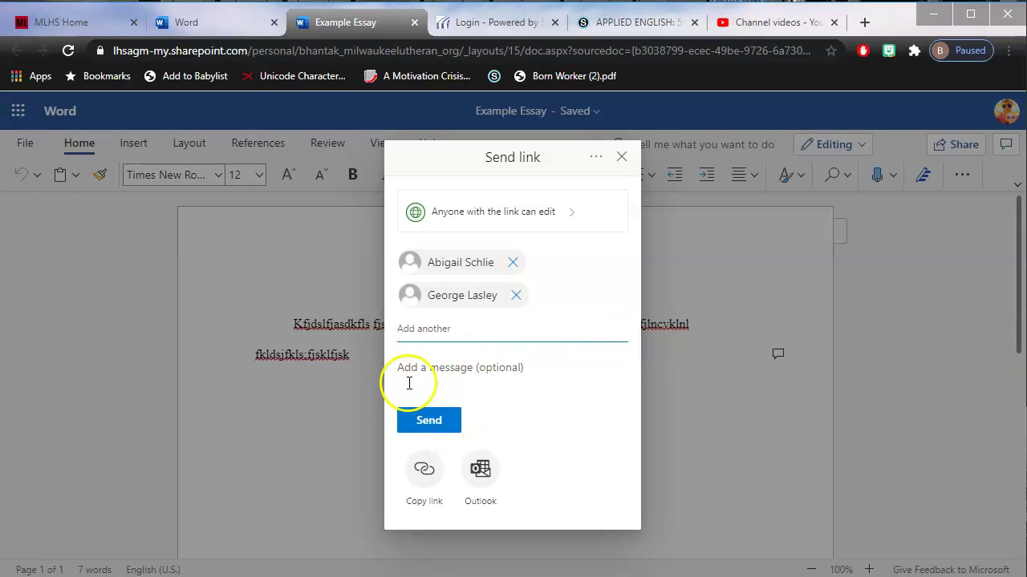
- Write a sharing message beginning "Hello both of you!" about the essay being written together with a colleague, and close the sharing dialog without sending
text(Hello both of you!)
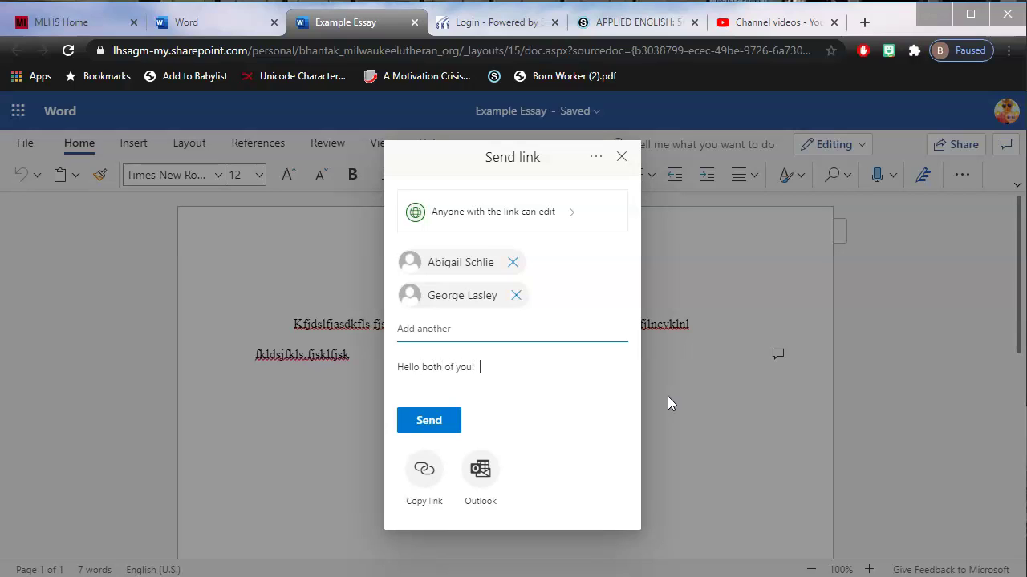
text(  This is the essay Mr. Lasely)
key(BackSpace)
key(BackSpace)
key(BackSpace)
text(ley and I are w)
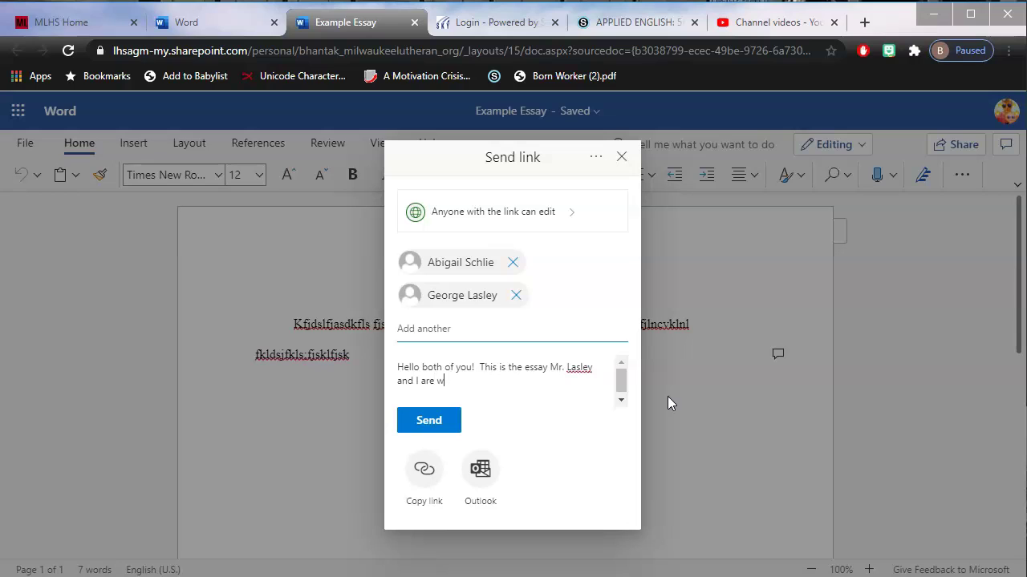
text(riting together,)
key(BackSpace)
text(.)
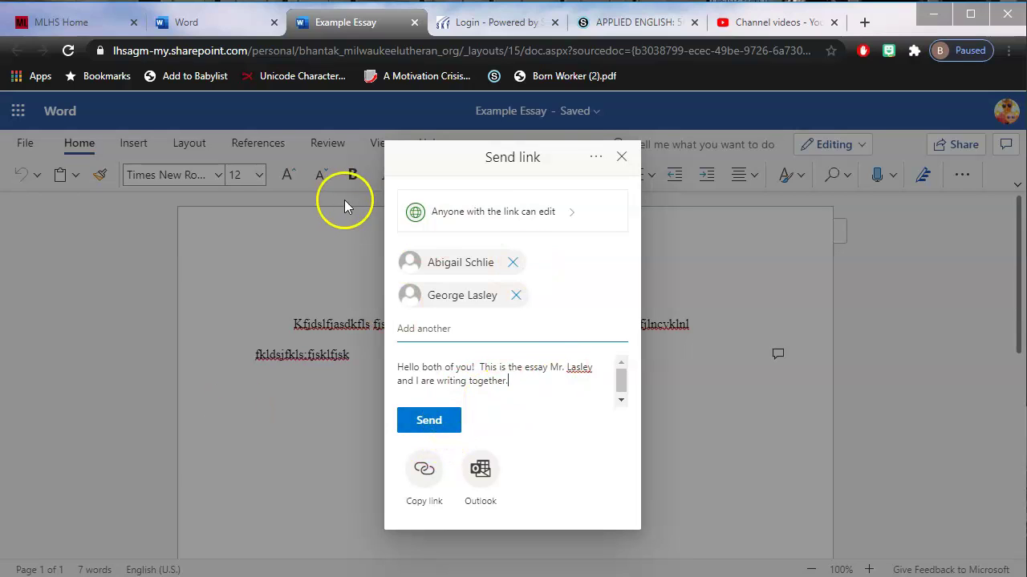
click(624, 160)
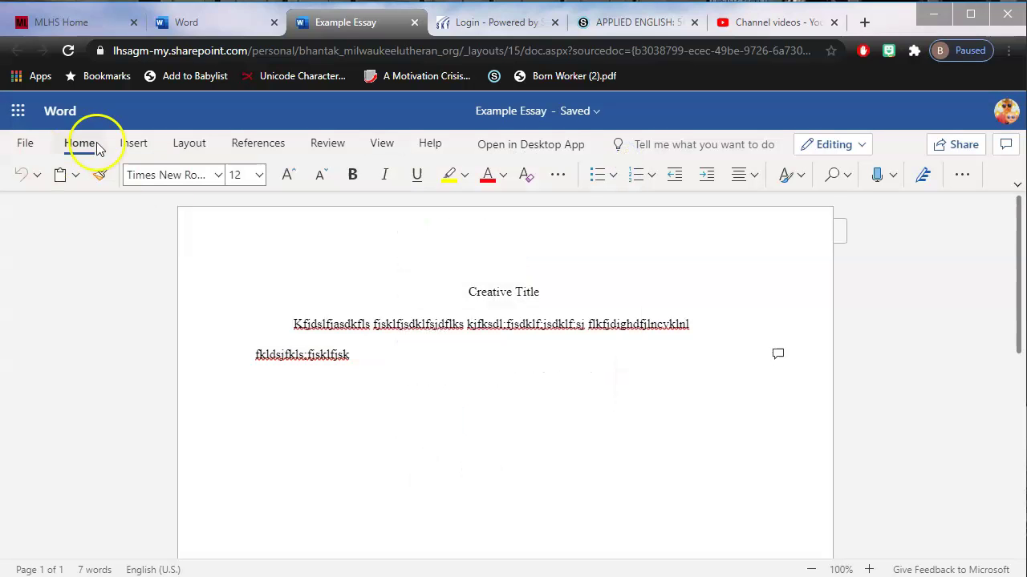
- Review the Save As options for copying, renaming or downloading the essay, and return to the document
click(25, 143)
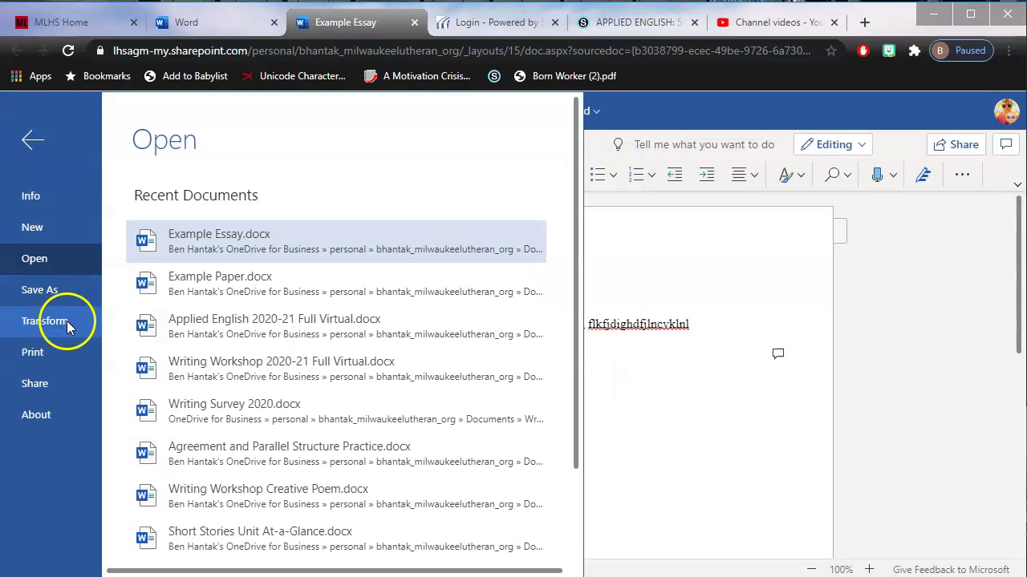
click(49, 292)
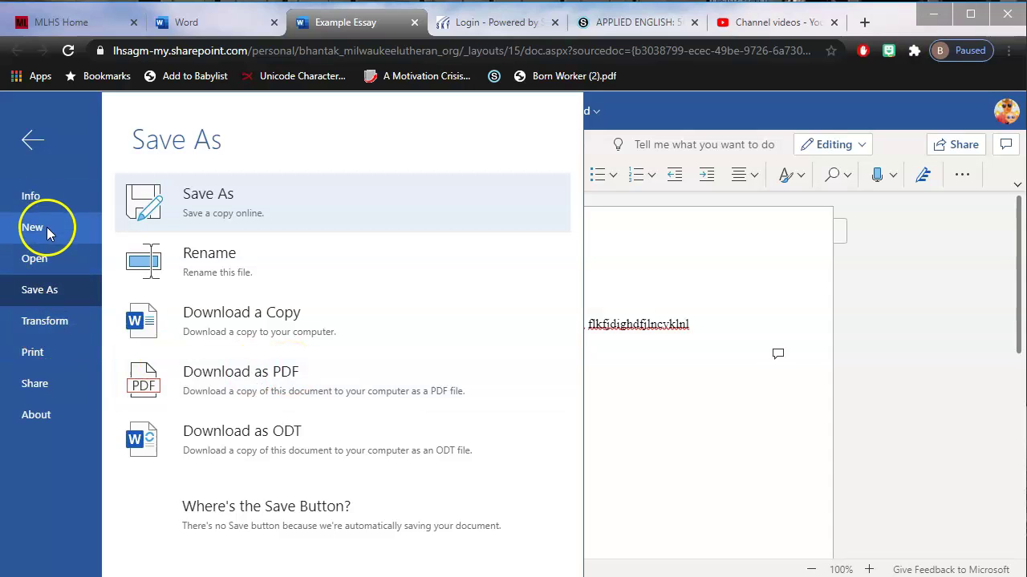
click(36, 145)
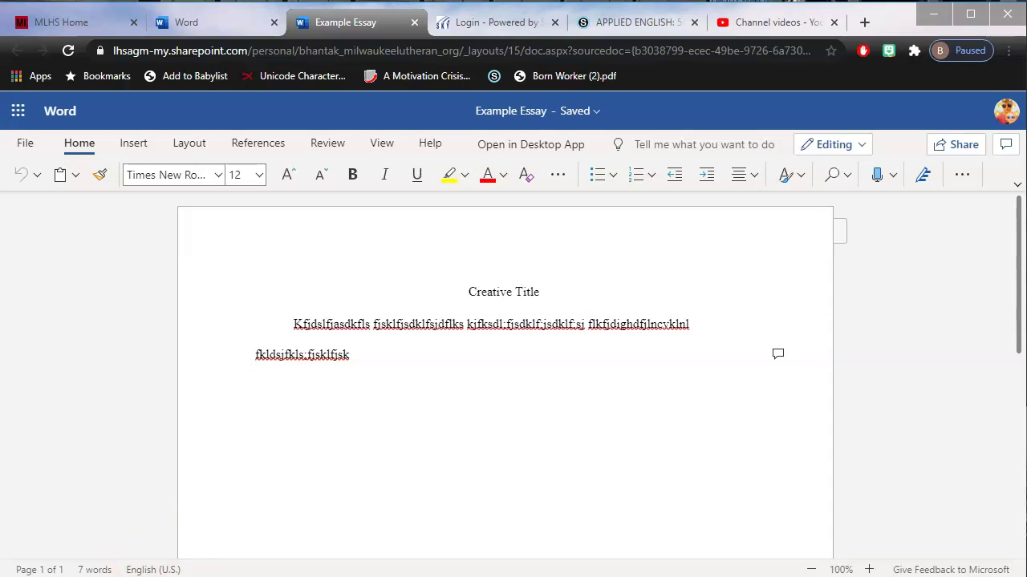